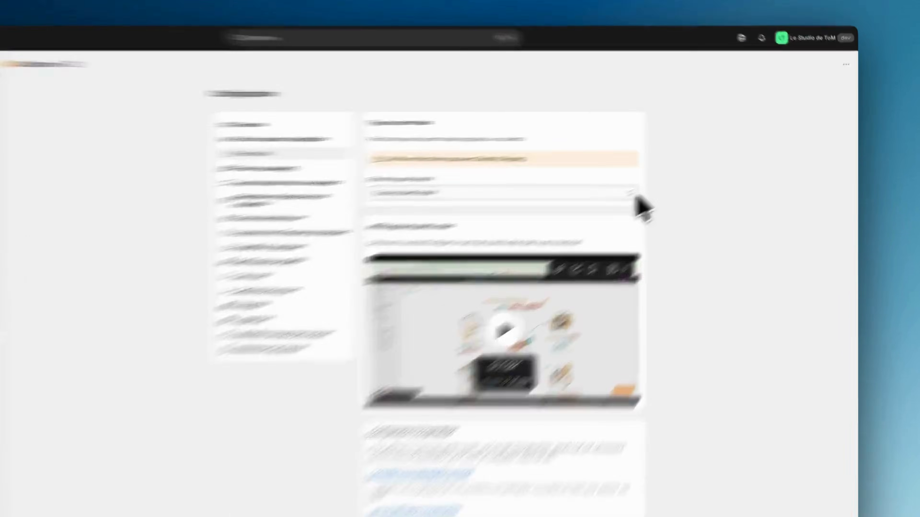
View the available relay point types in the relay point filter of the Colissimo configuration.
click(674, 177)
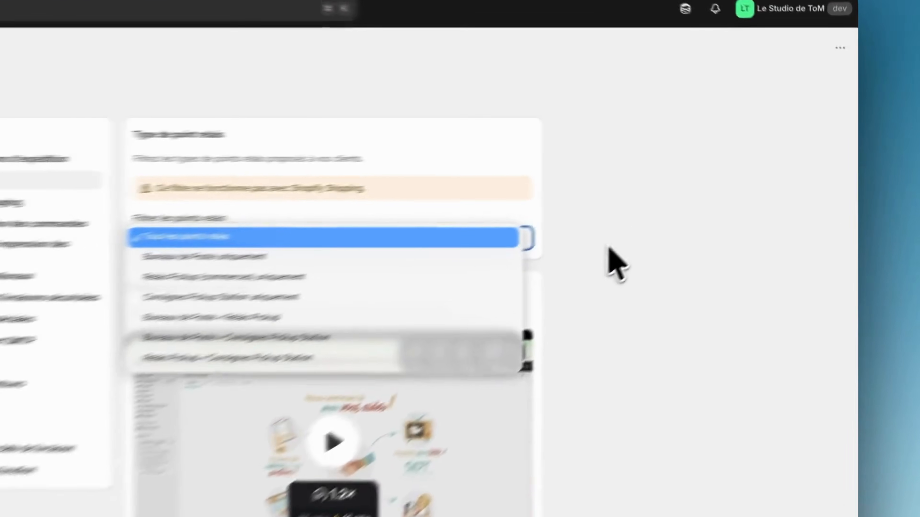
click(720, 179)
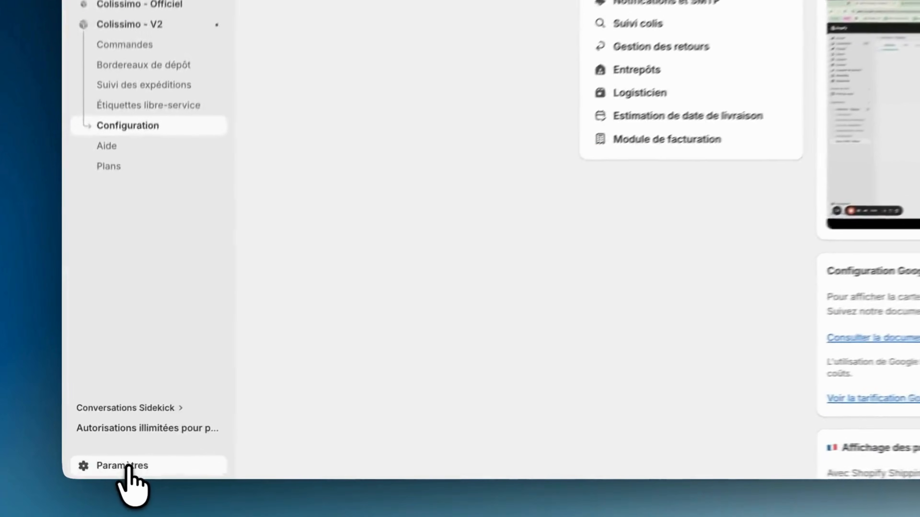
Go to the additional delivery methods in the store's Expédition et livraison settings.
click(93, 472)
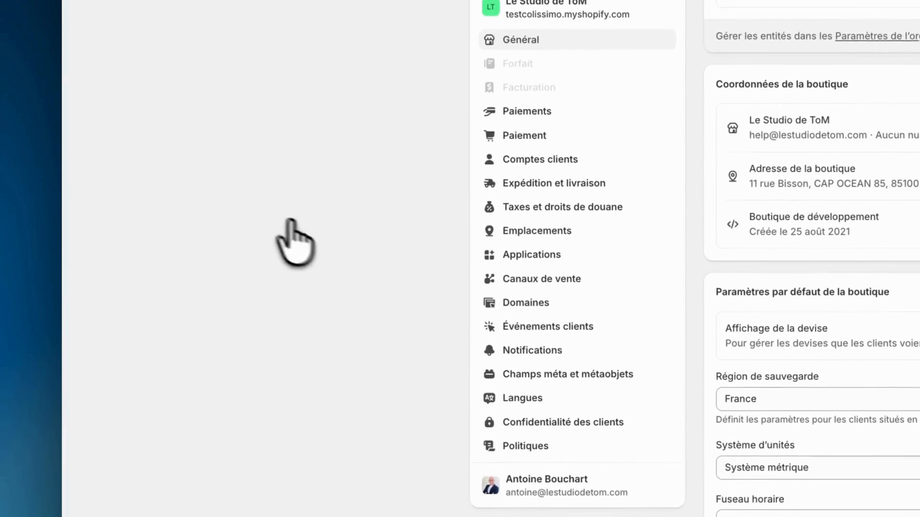
click(554, 186)
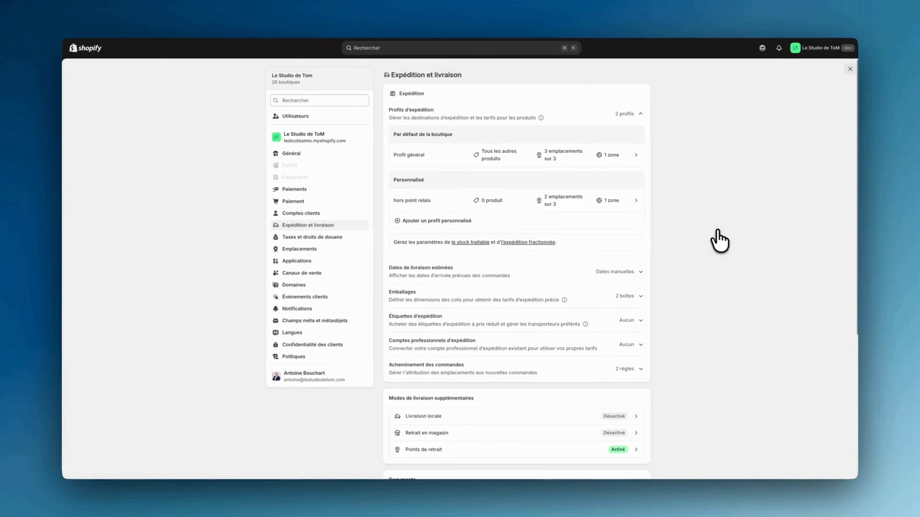
scroll(719, 241, down, 3)
scroll(719, 241, down, 1)
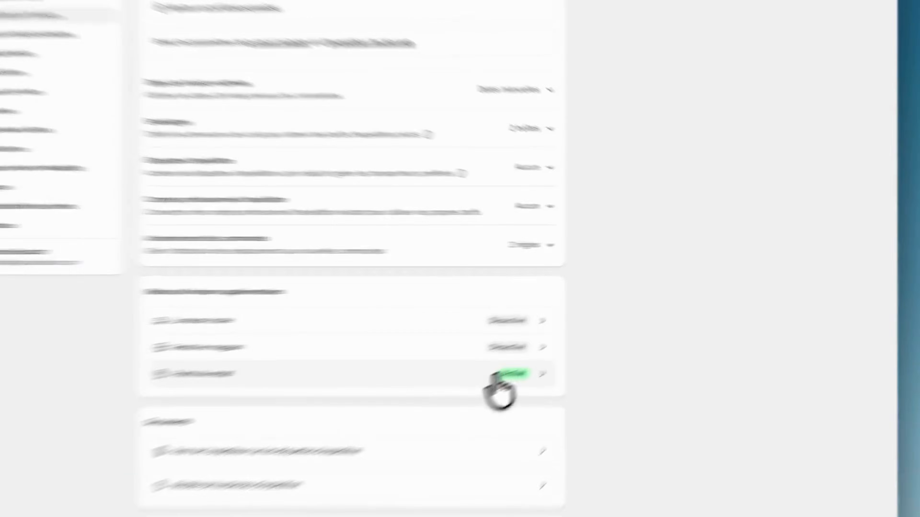
Turn off shipping to carrier pickup points for the location where it is active and save the change.
click(616, 325)
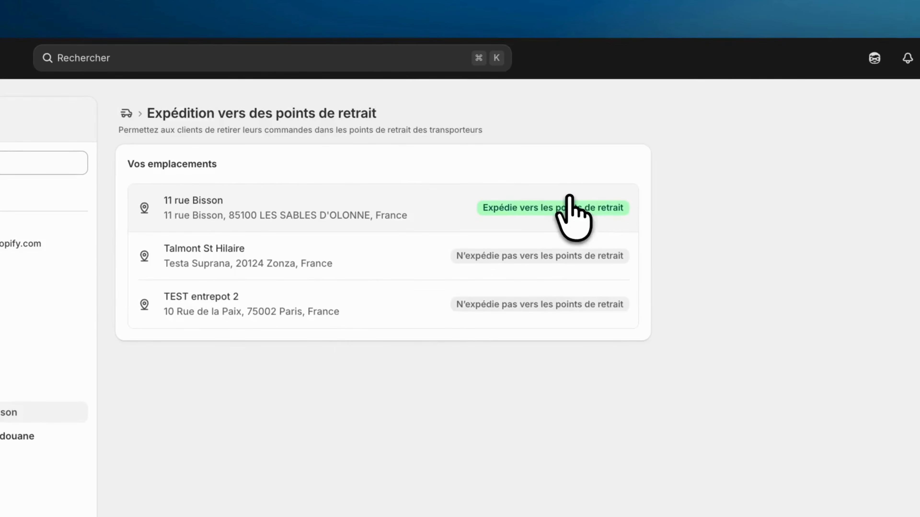
click(427, 2)
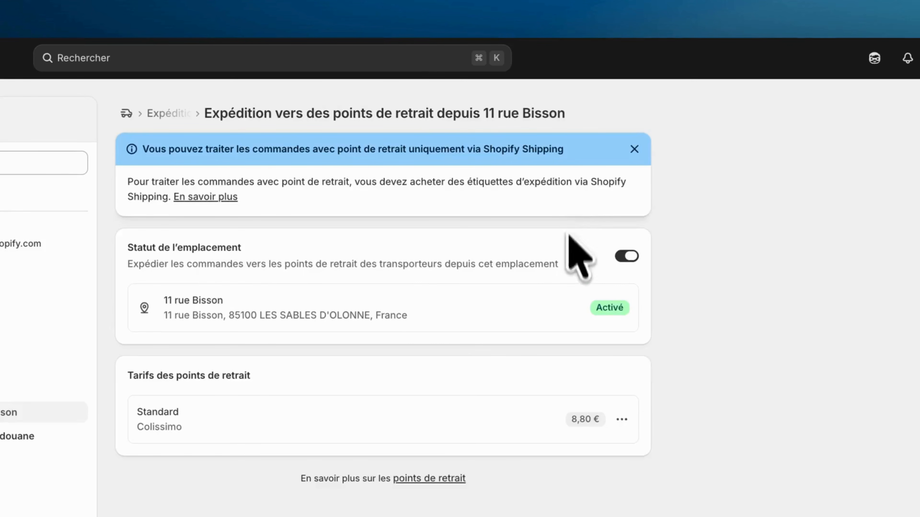
click(629, 256)
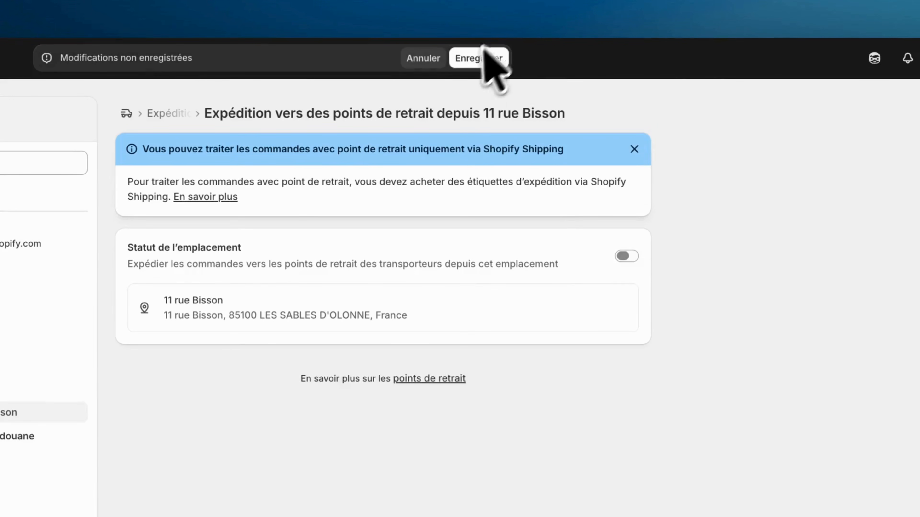
click(473, 60)
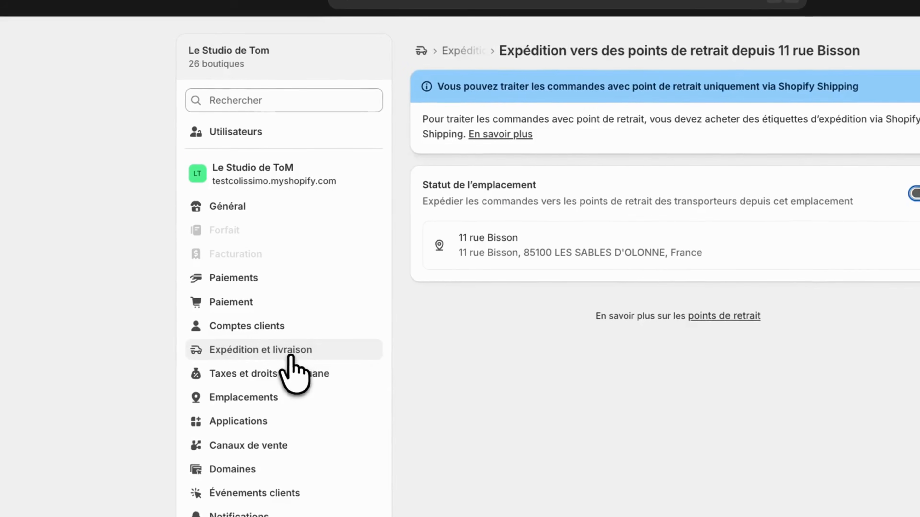
Return to the Expédition et livraison settings and check the status of Points de retrait.
click(7, 413)
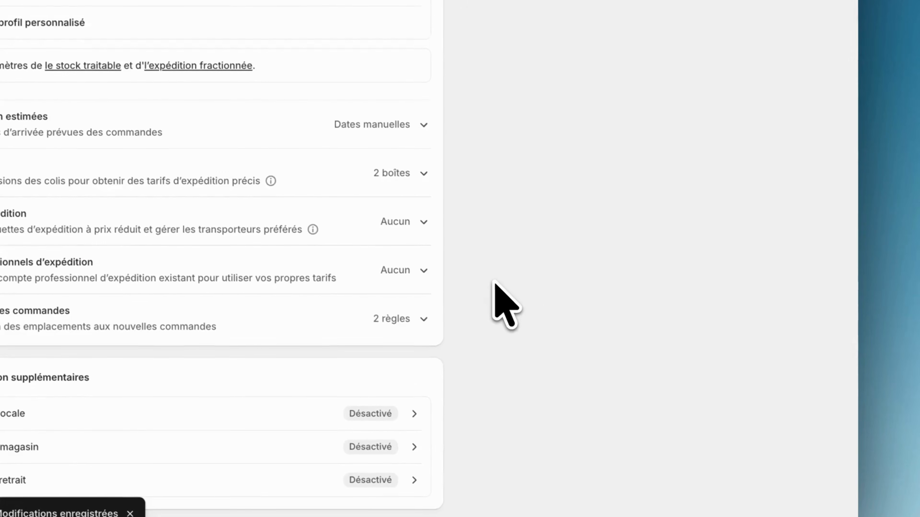
scroll(494, 282, down, 7)
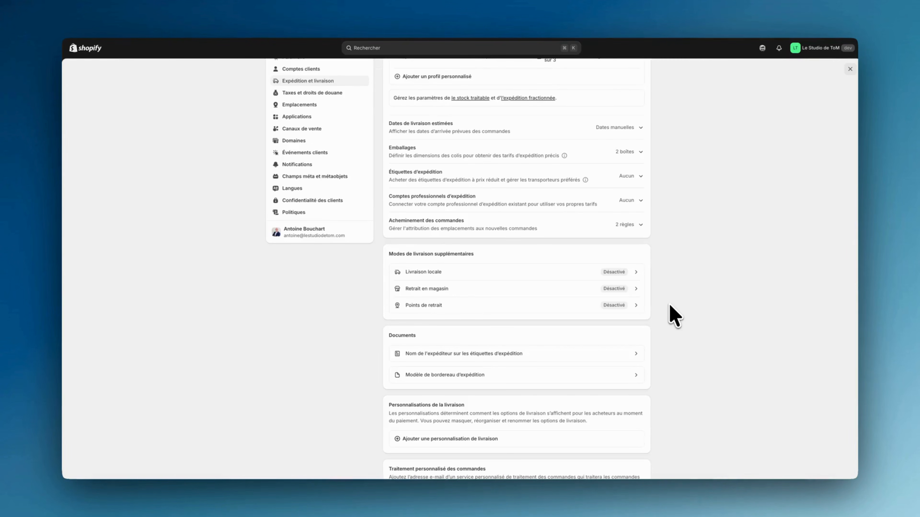
scroll(670, 314, up, 5)
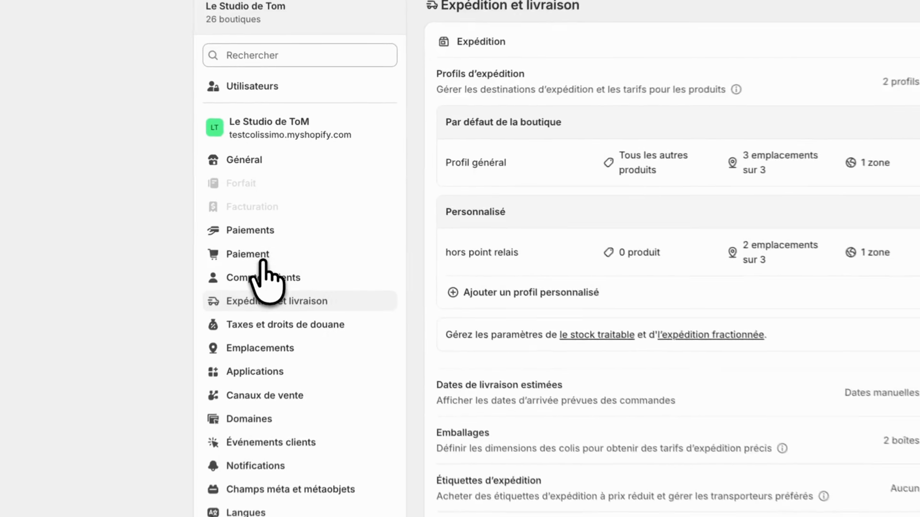
Edit the active checkout configuration and add the second Colissimo - Choix du point relais block to the Remerciements page.
click(298, 202)
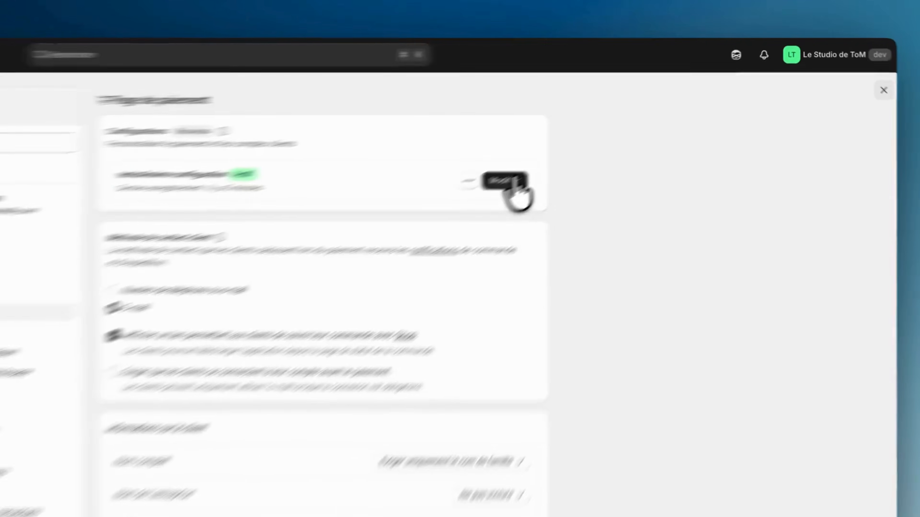
click(624, 123)
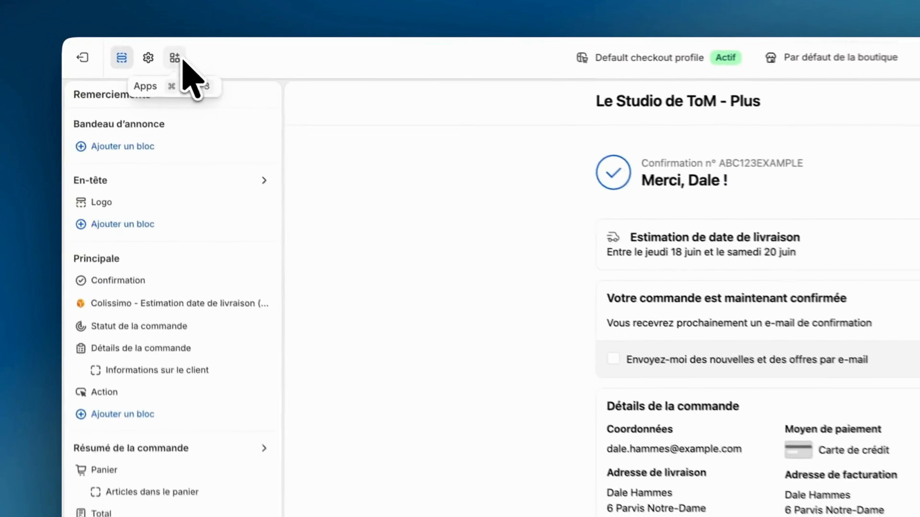
click(121, 49)
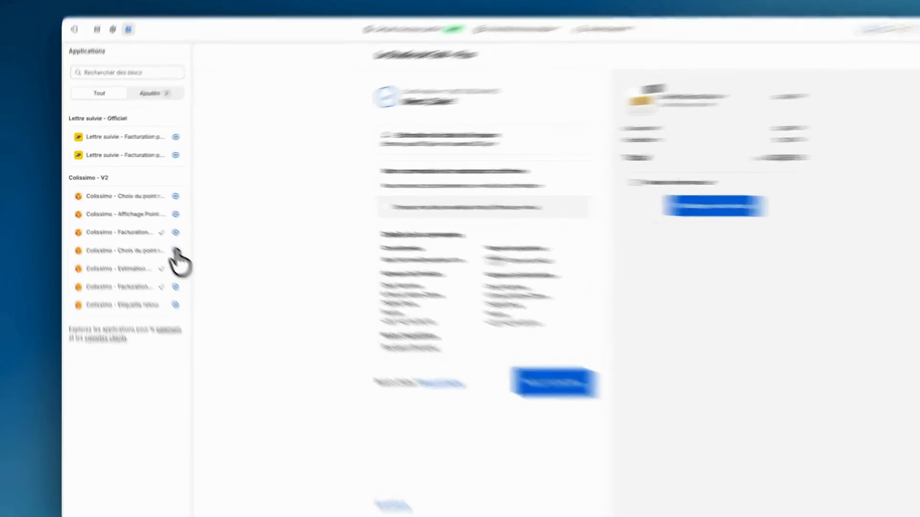
click(175, 250)
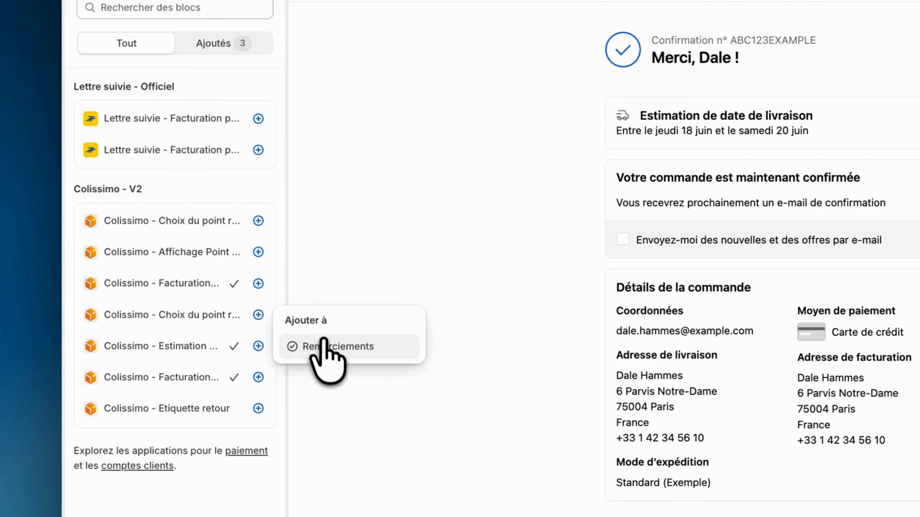
click(325, 347)
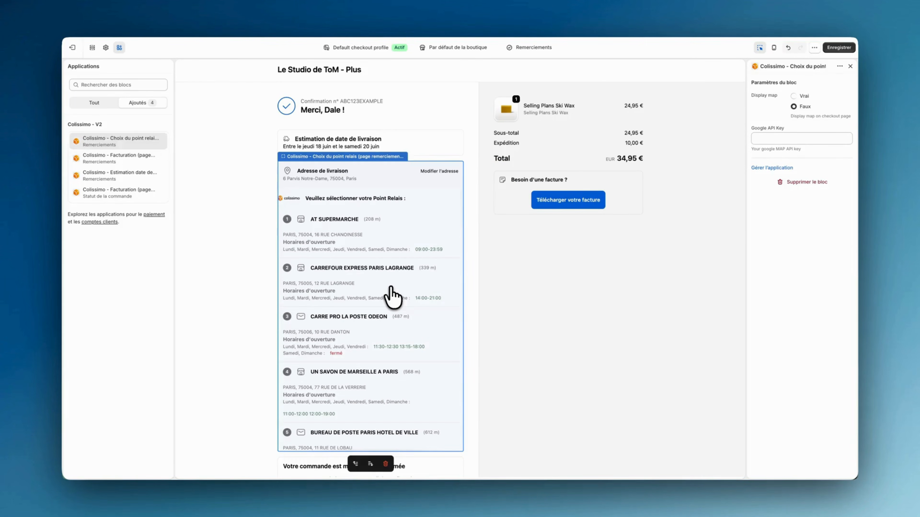
Review the relay point list in the thank-you page preview and select the AT SUPERMARCHE relay point.
scroll(392, 296, down, 5)
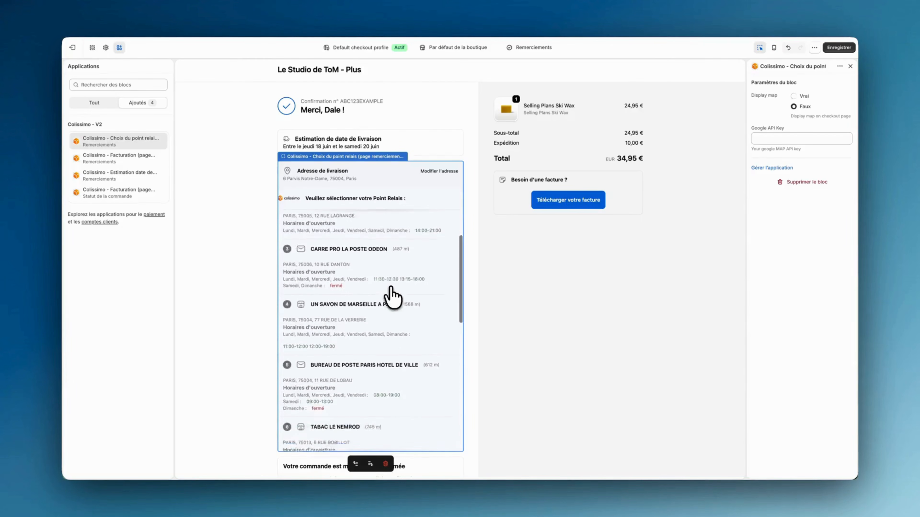
scroll(391, 294, up, 5)
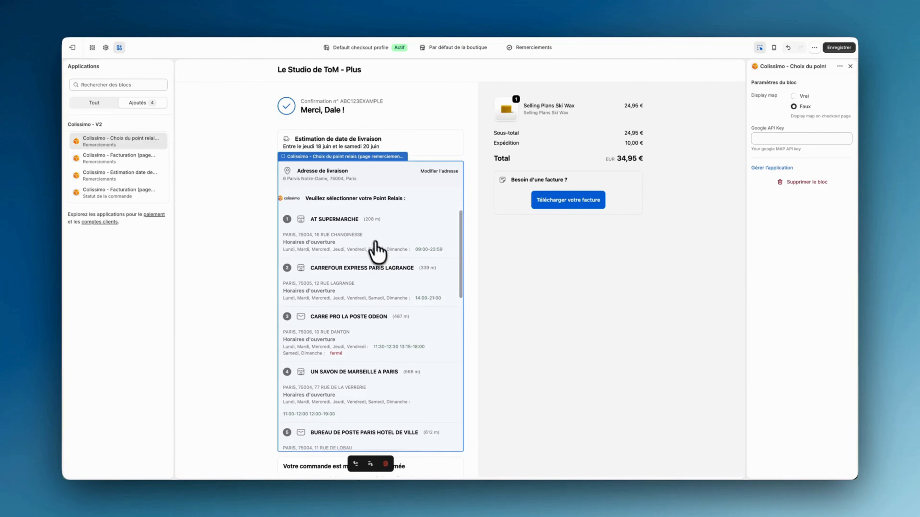
click(377, 246)
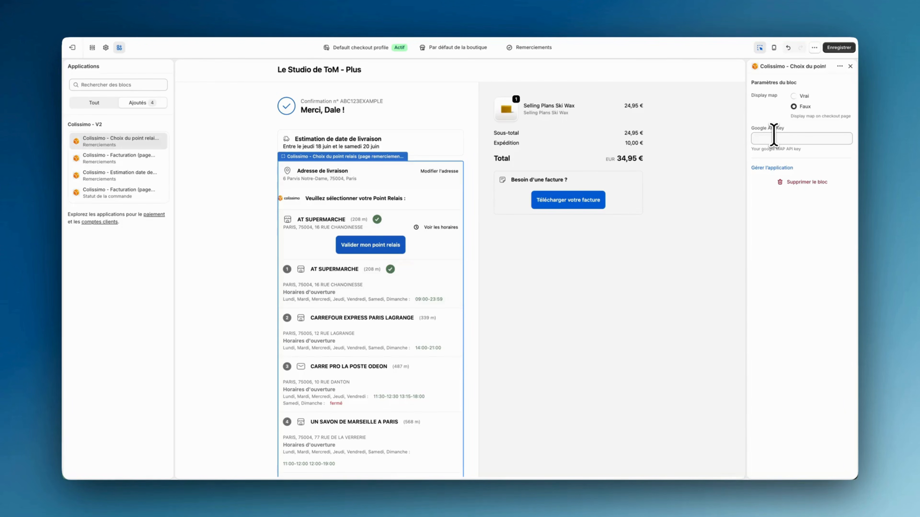
Paste the Google API key into the relay point block, set Display map to Vrai, try a map marker, and save.
click(773, 138)
key(ctrl+v)
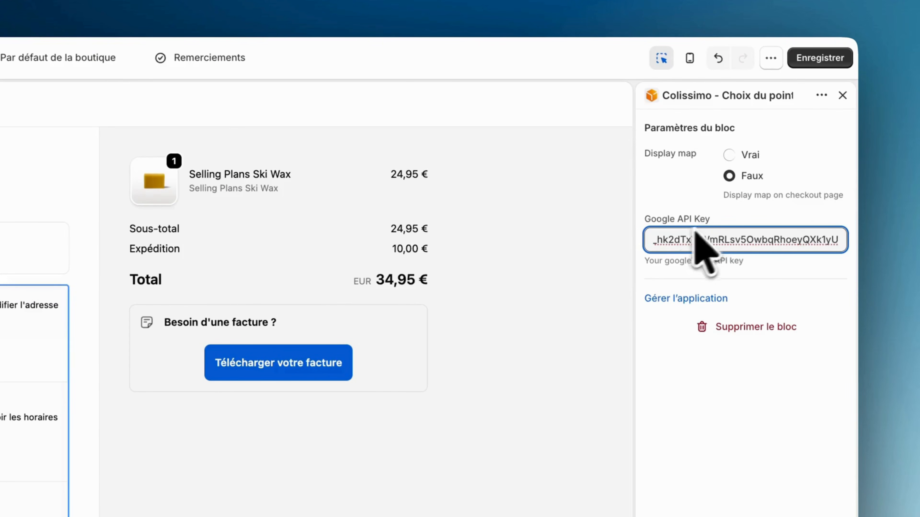
click(729, 156)
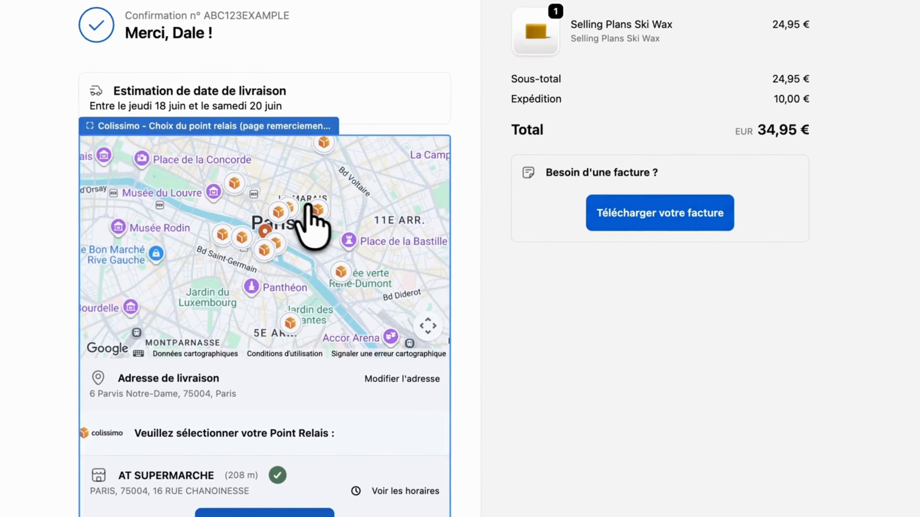
click(317, 209)
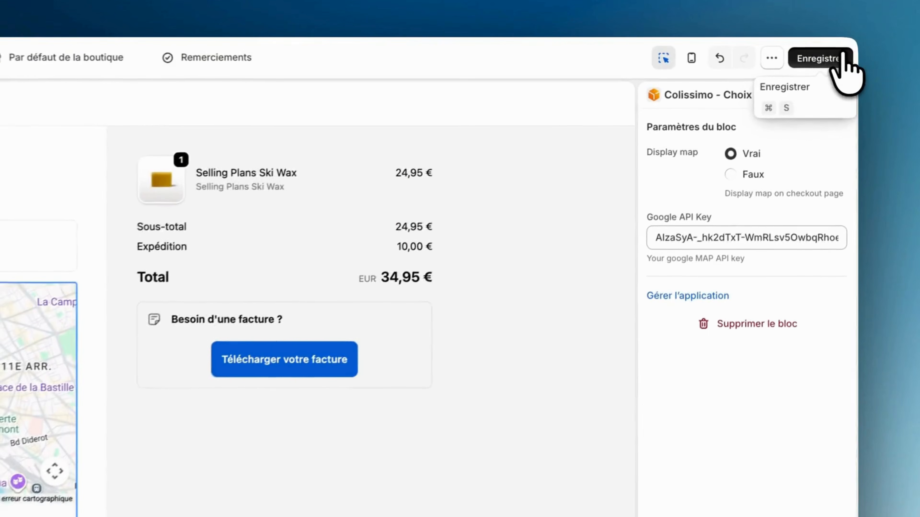
click(849, 48)
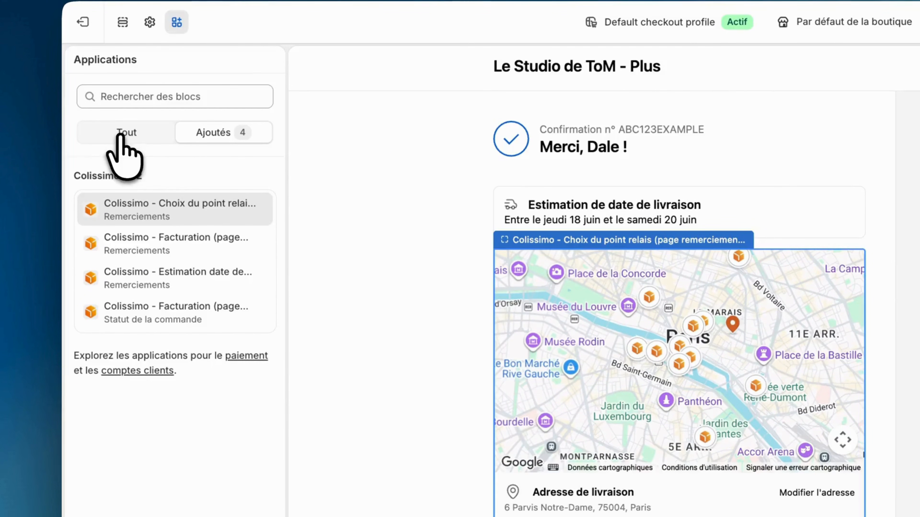
Add the Colissimo - Affichage Point relais sélectionné block to the Statut de la commande page and save.
click(119, 137)
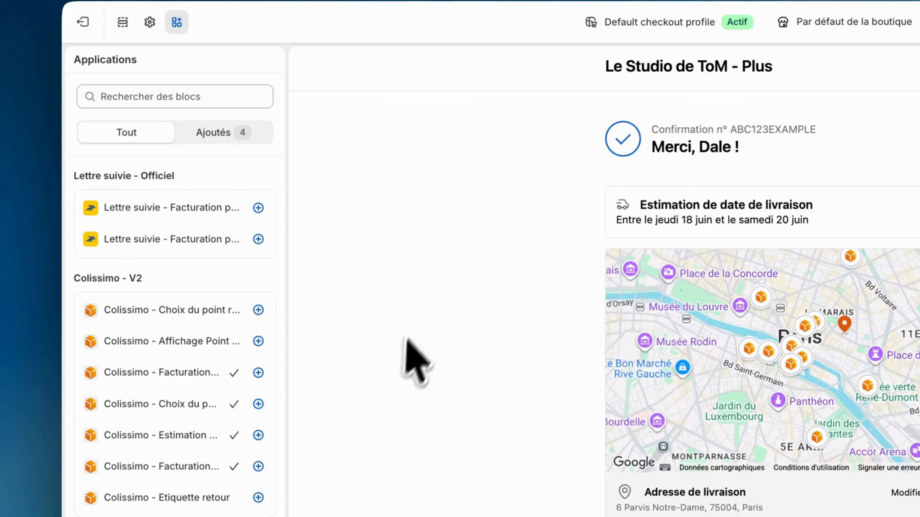
click(258, 343)
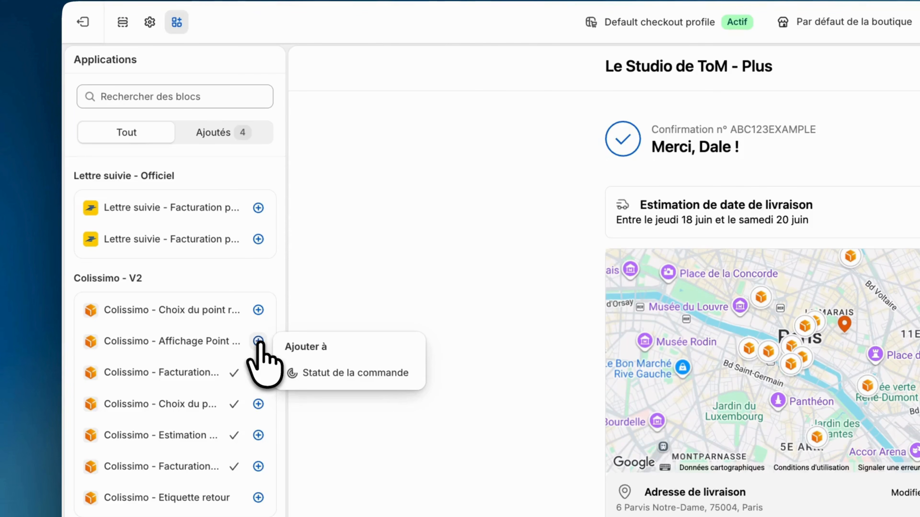
click(348, 374)
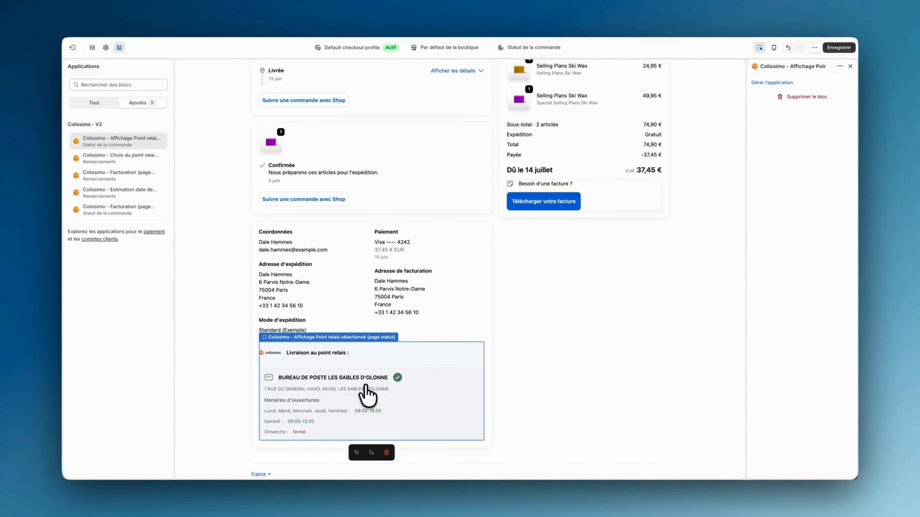
click(841, 55)
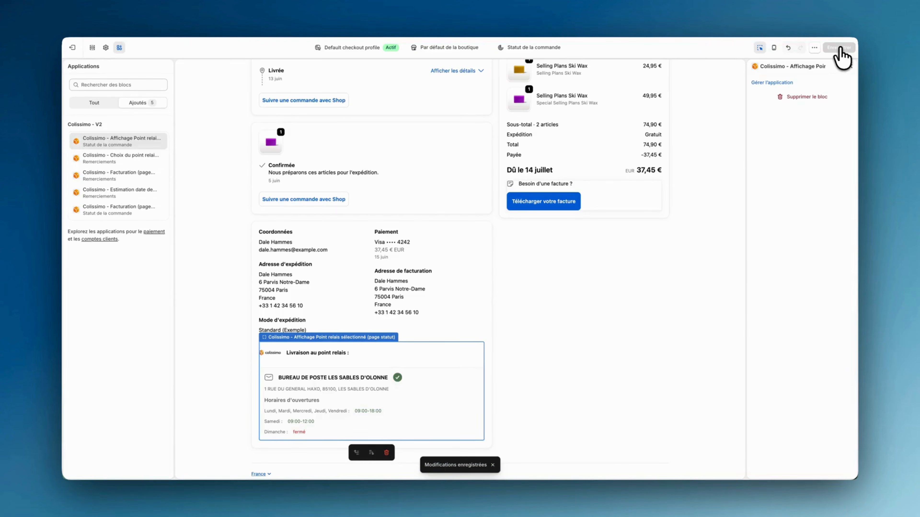
Leave the checkout editor and store settings, and open the Colissimo - V2 app.
click(72, 47)
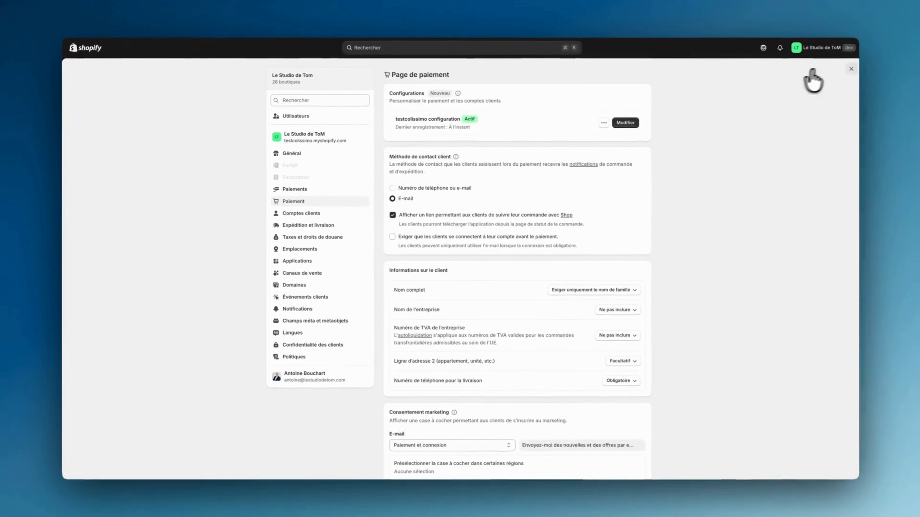
click(850, 69)
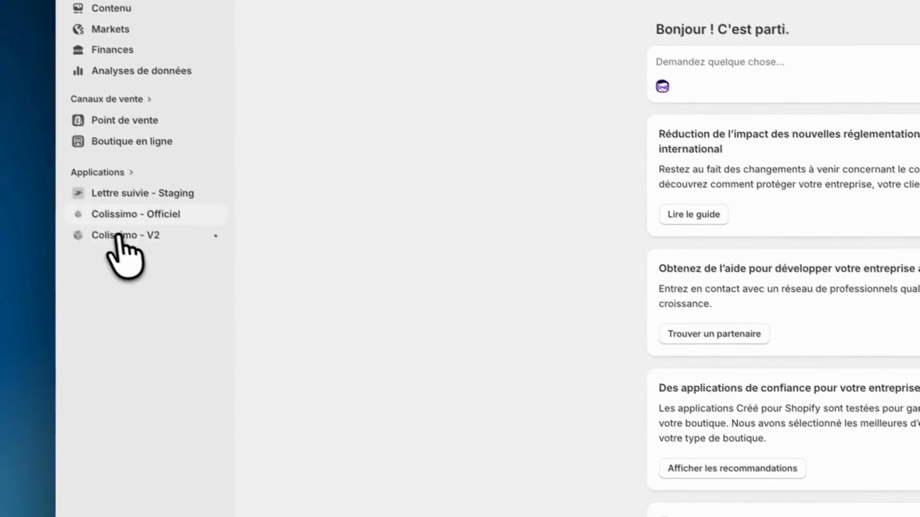
click(110, 236)
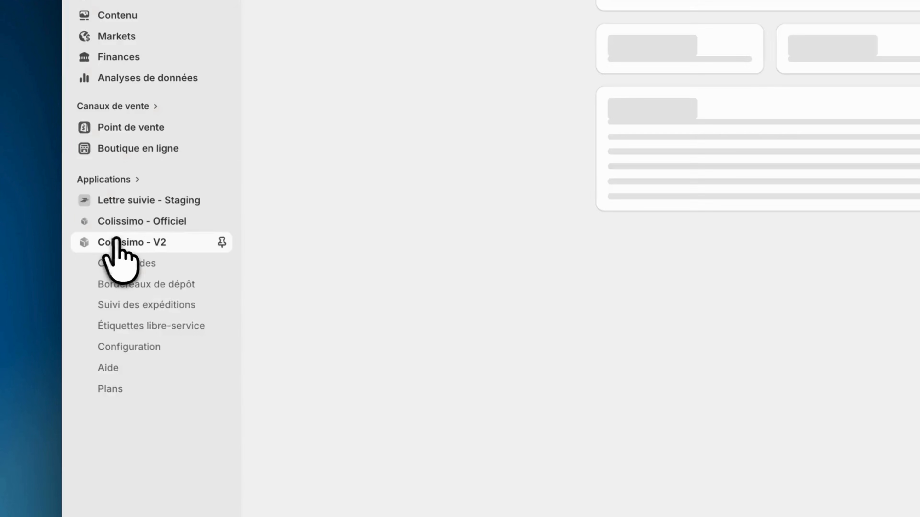